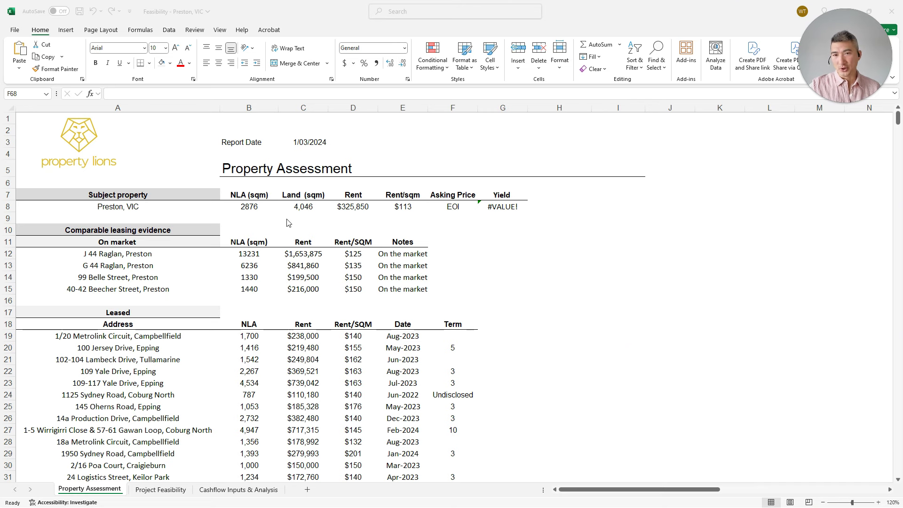
{"action": "left_click", "coordinate": [403, 208]}
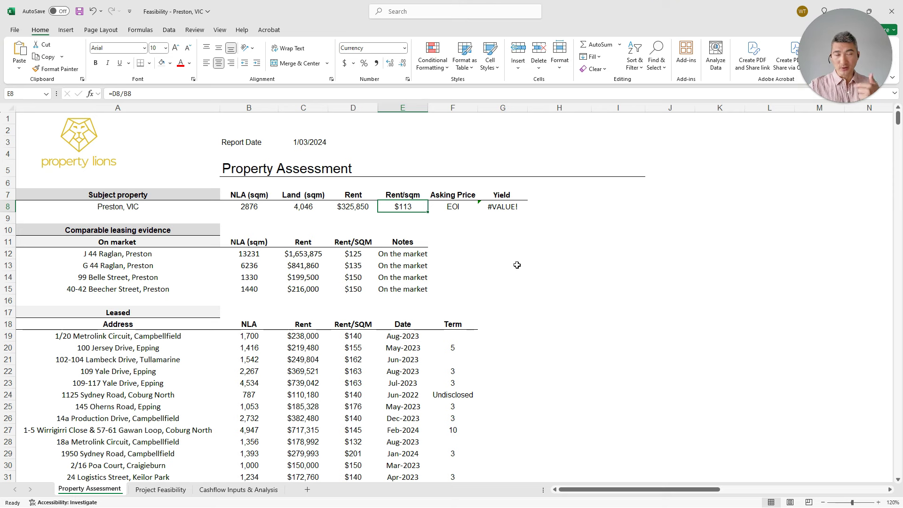
{"action": "left_click", "coordinate": [264, 209]}
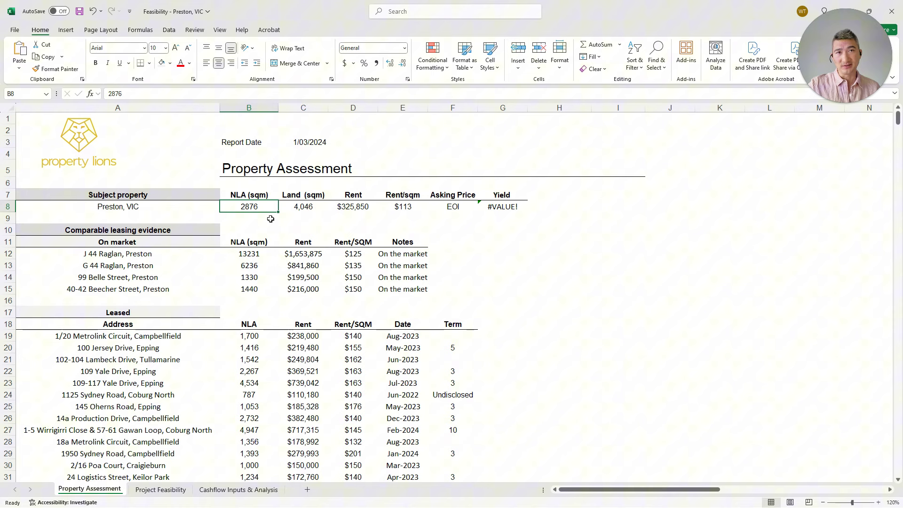
{"action": "left_click", "coordinate": [304, 211]}
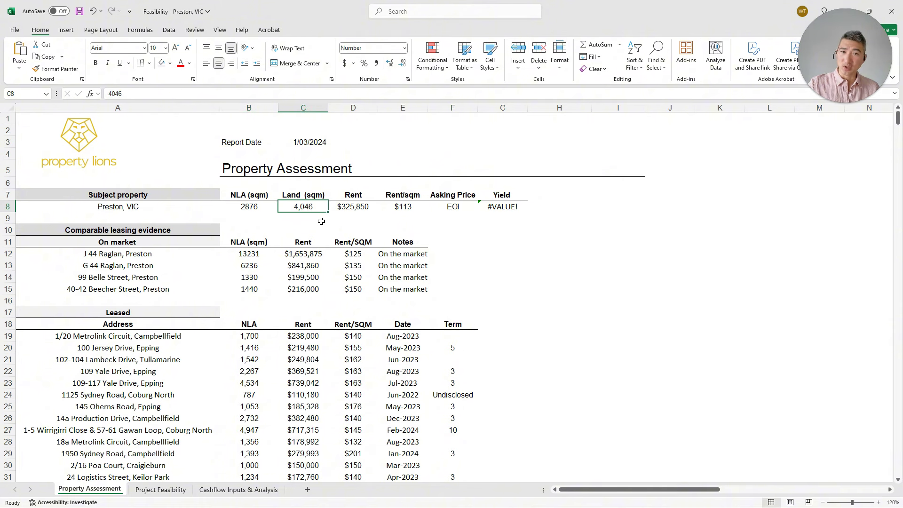
{"action": "left_click", "coordinate": [357, 209]}
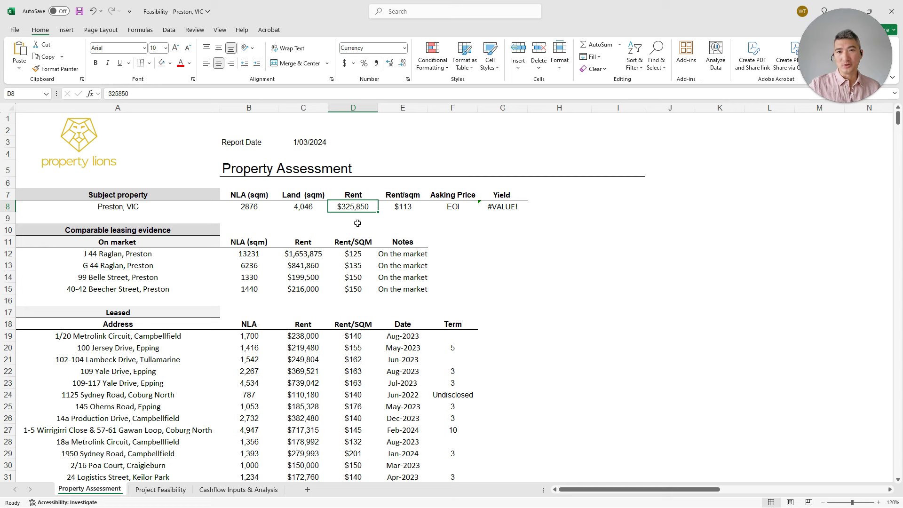
{"action": "left_click", "coordinate": [390, 211]}
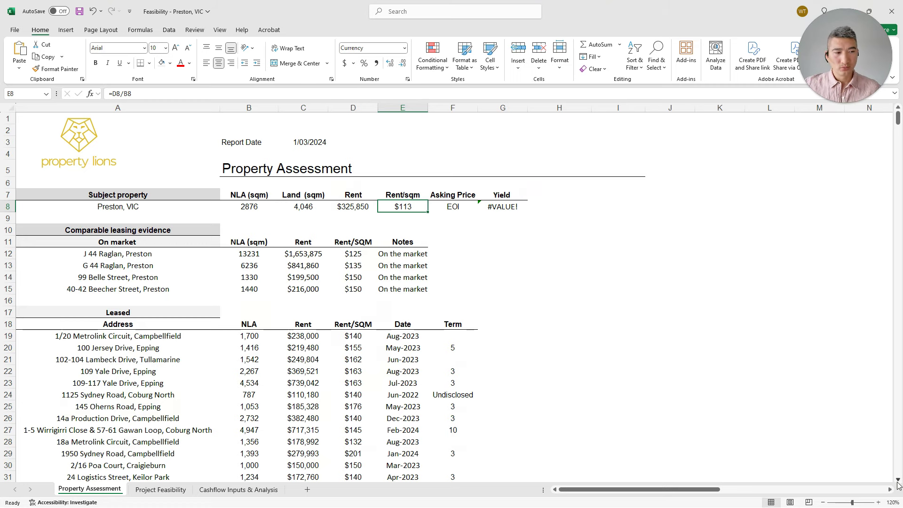
{"action": "scroll", "coordinate": [899, 484], "scroll_direction": "down", "scroll_amount": 3}
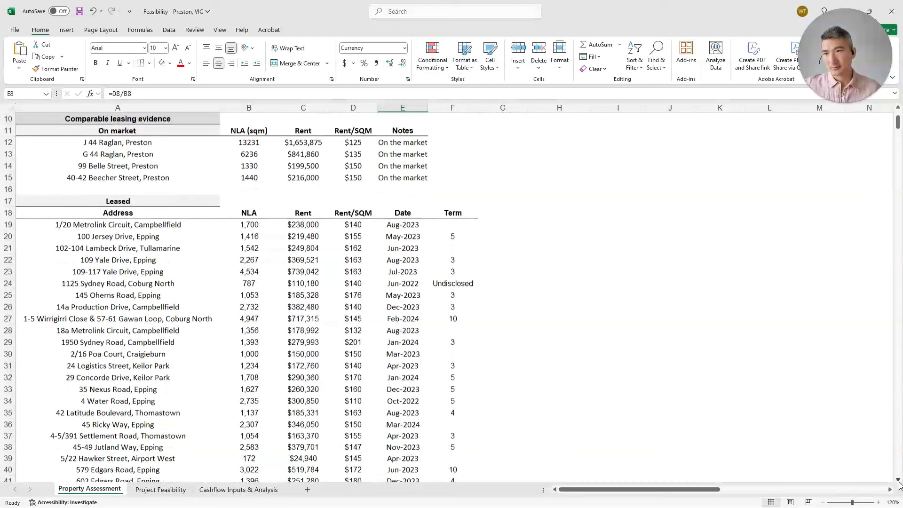
{"action": "left_click", "coordinate": [898, 479]}
{"action": "left_click", "coordinate": [898, 479]}
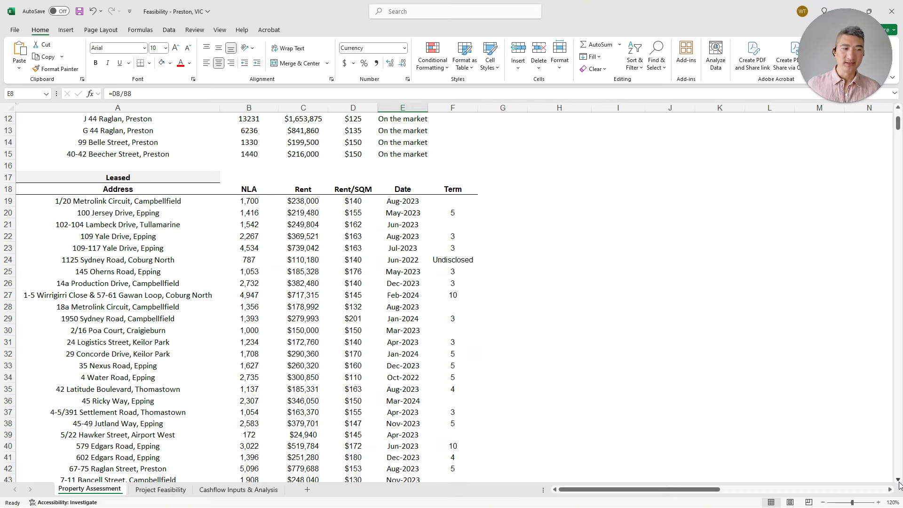
{"action": "left_click", "coordinate": [898, 481]}
{"action": "left_click", "coordinate": [898, 481]}
{"action": "left_click", "coordinate": [898, 481]}
{"action": "left_click", "coordinate": [898, 481]}
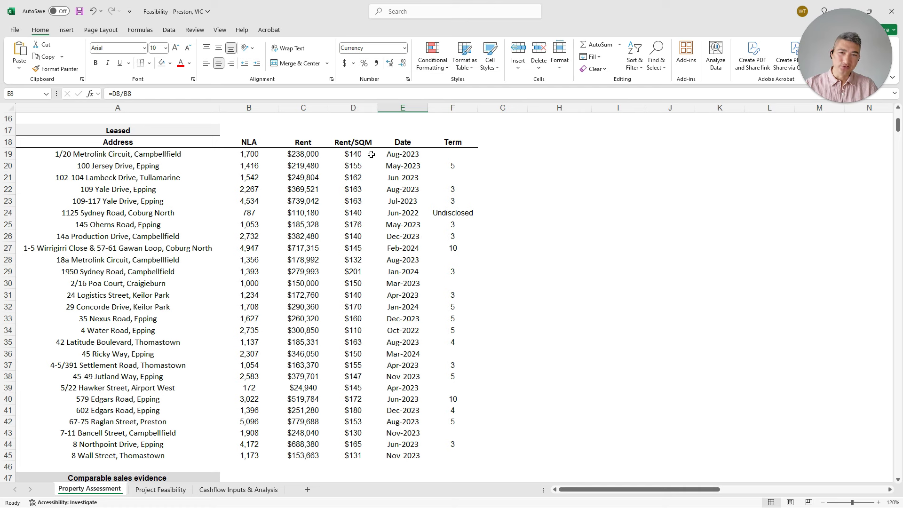
{"action": "left_click_drag", "start_coordinate": [368, 154], "coordinate": [362, 454]}
{"action": "left_click", "coordinate": [619, 351]}
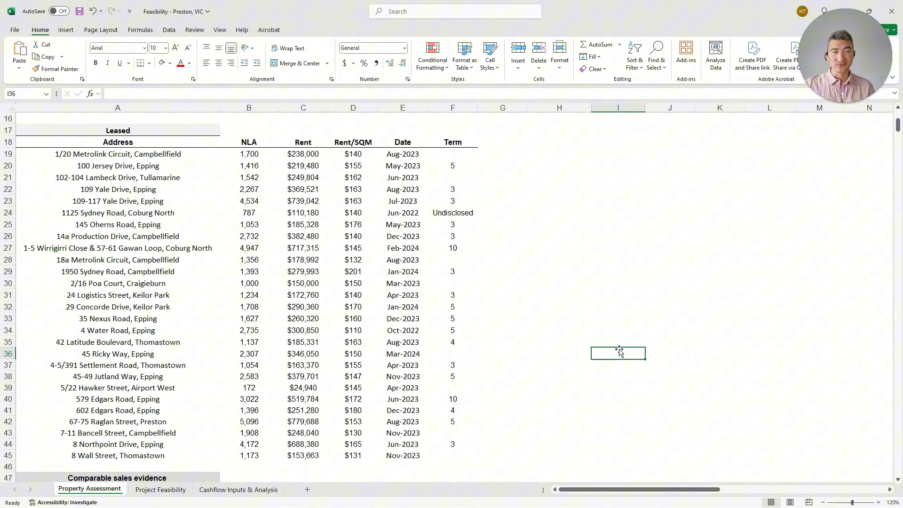
{"action": "scroll", "coordinate": [619, 352], "scroll_direction": "down", "scroll_amount": 12}
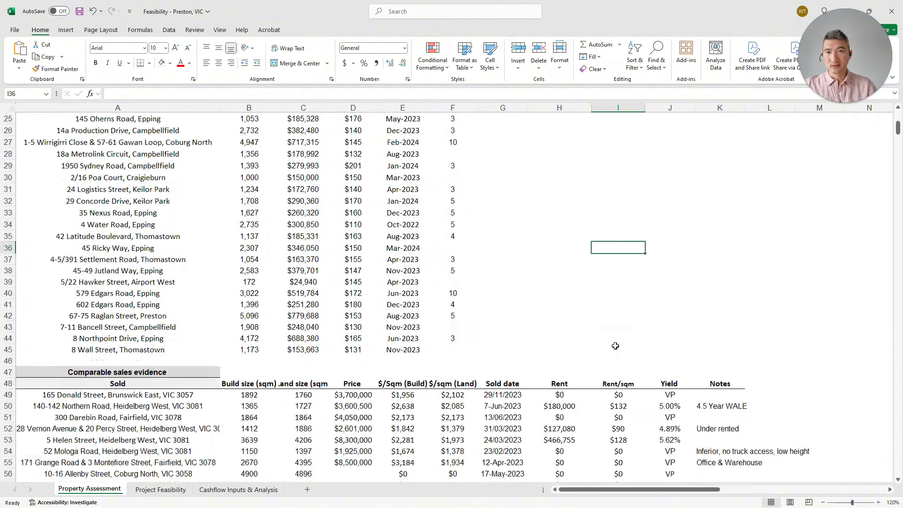
{"action": "scroll", "coordinate": [615, 346], "scroll_direction": "up", "scroll_amount": 5}
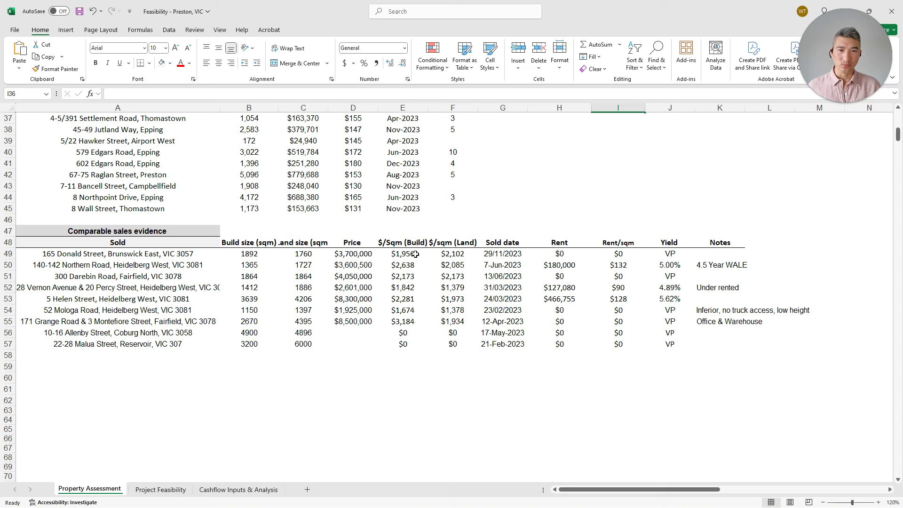
{"action": "left_click_drag", "start_coordinate": [415, 254], "coordinate": [407, 327]}
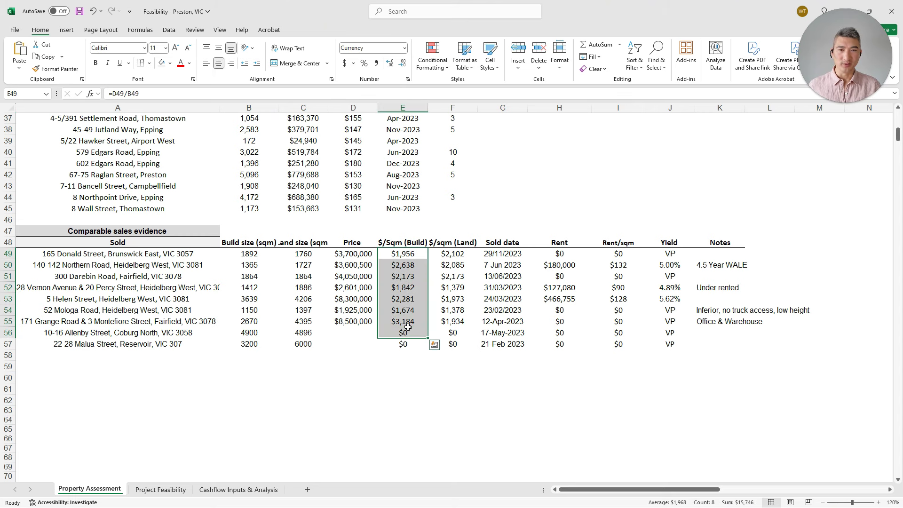
{"action": "left_click", "coordinate": [530, 399]}
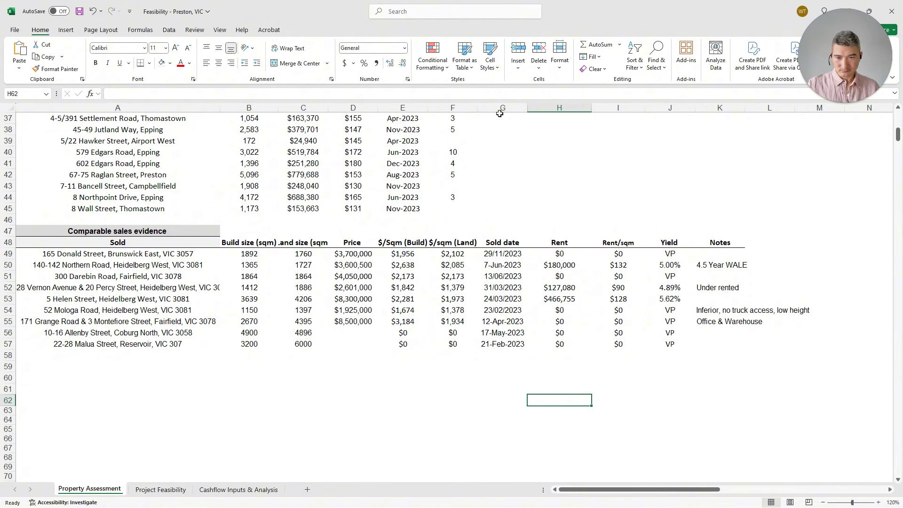
- Go to the Project Feasibility sheet and review the adopted market rent and build-based sale price ranges
{"action": "left_click", "coordinate": [170, 491]}
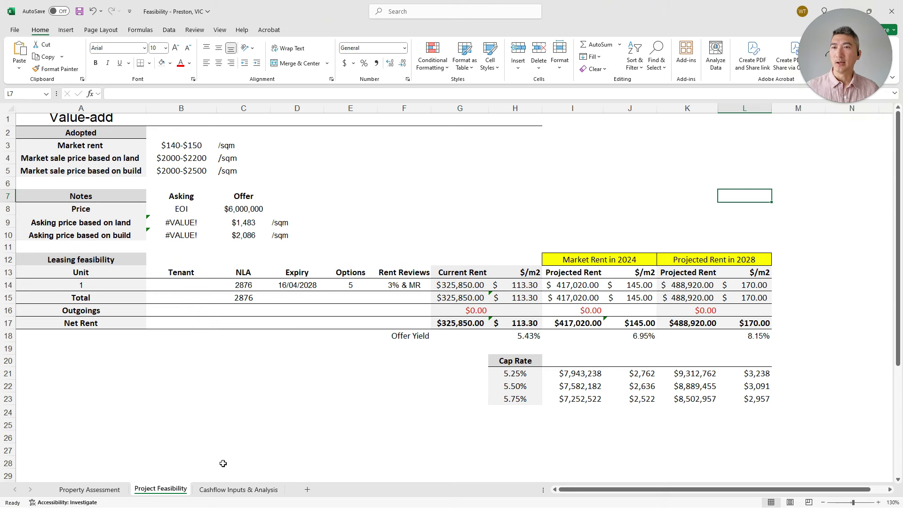
{"action": "left_click", "coordinate": [187, 148]}
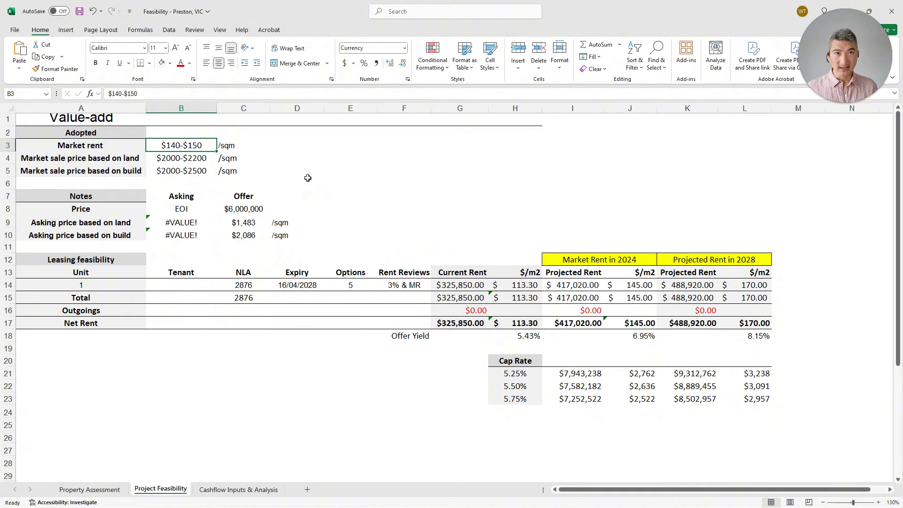
{"action": "left_click", "coordinate": [190, 167]}
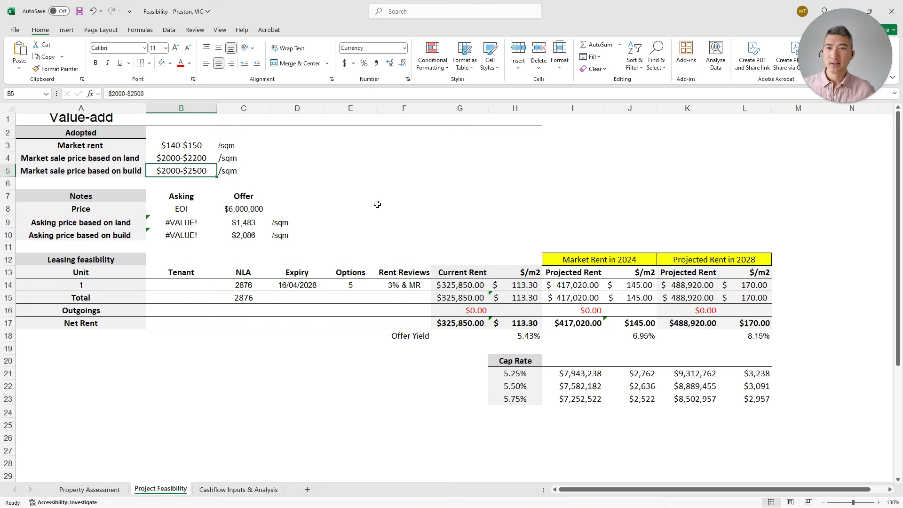
- Inspect the $6,000,000 offer price, its rate per sqm of building, and the 5.43% offer yield calculation
{"action": "left_click", "coordinate": [263, 208]}
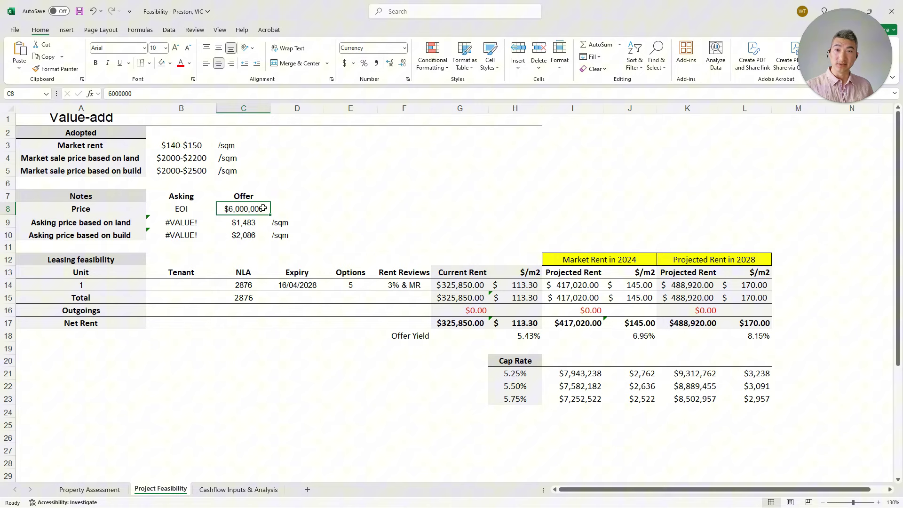
{"action": "left_click", "coordinate": [259, 234]}
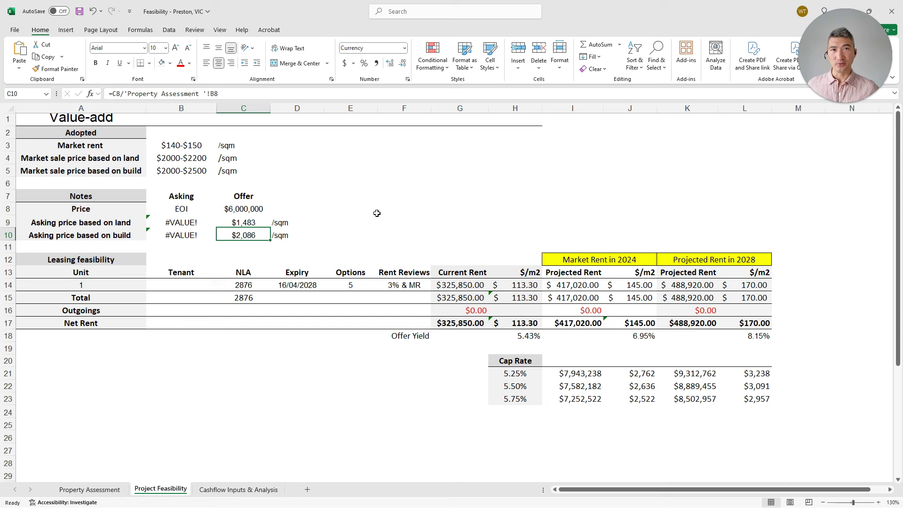
{"action": "left_click", "coordinate": [187, 172]}
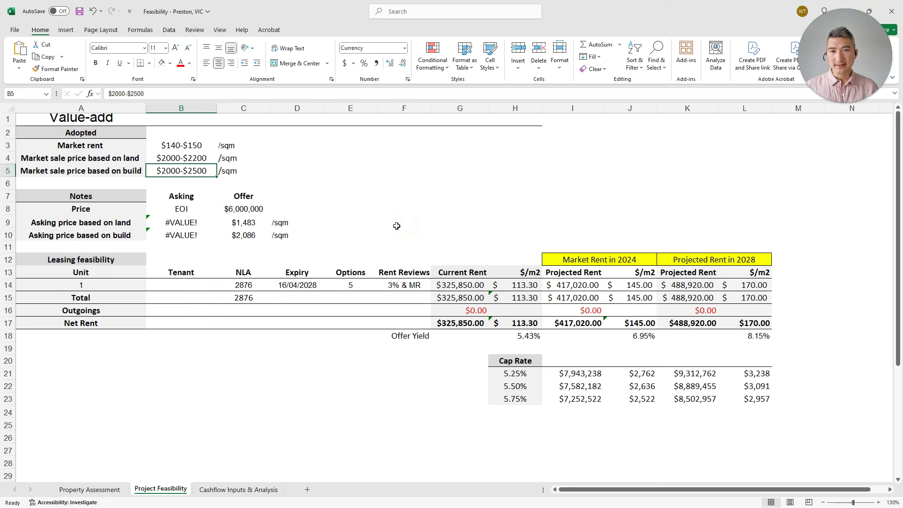
{"action": "left_click", "coordinate": [512, 334]}
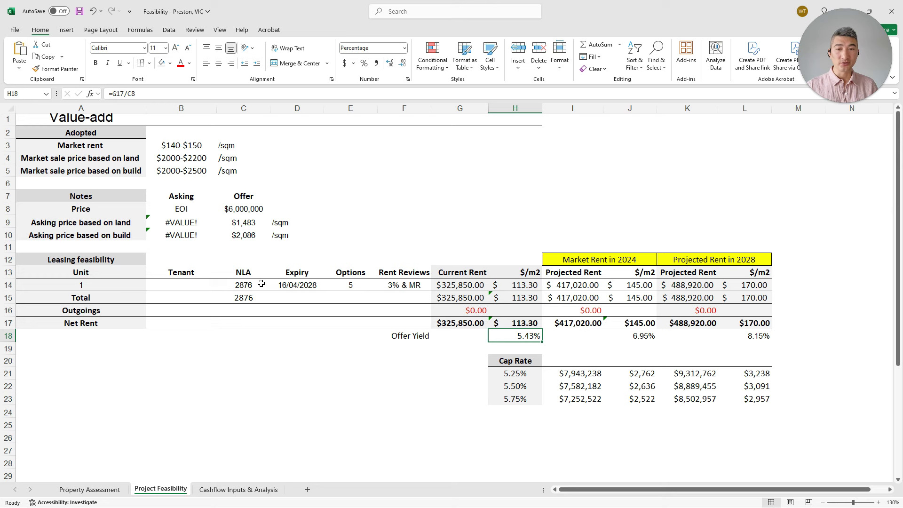
{"action": "left_click", "coordinate": [279, 285]}
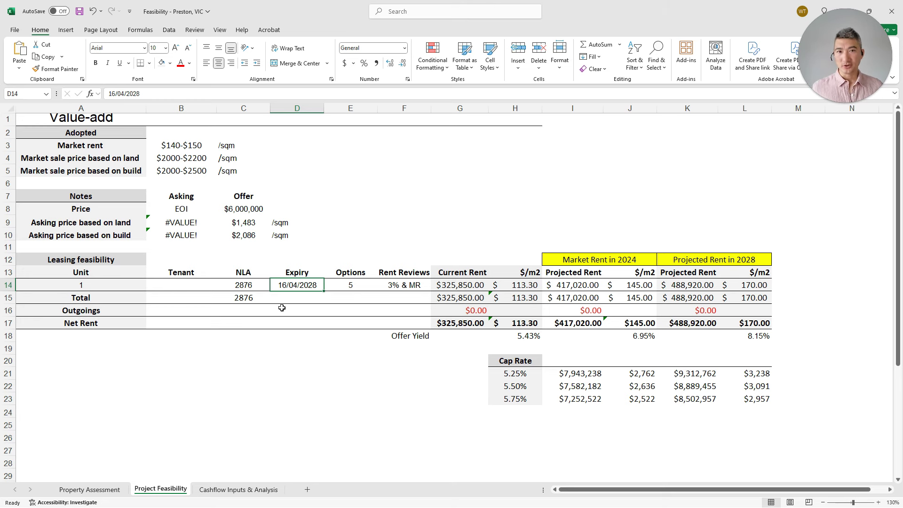
{"action": "left_click", "coordinate": [519, 284]}
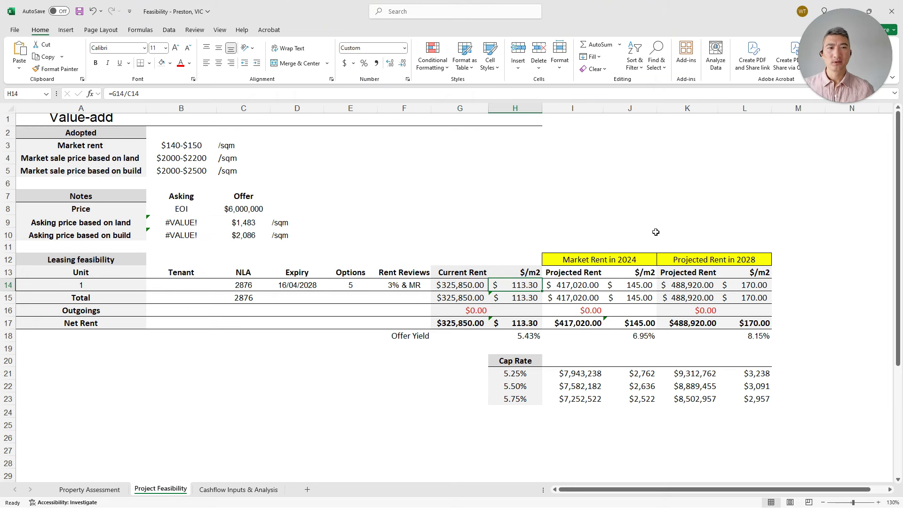
{"action": "left_click", "coordinate": [627, 257]}
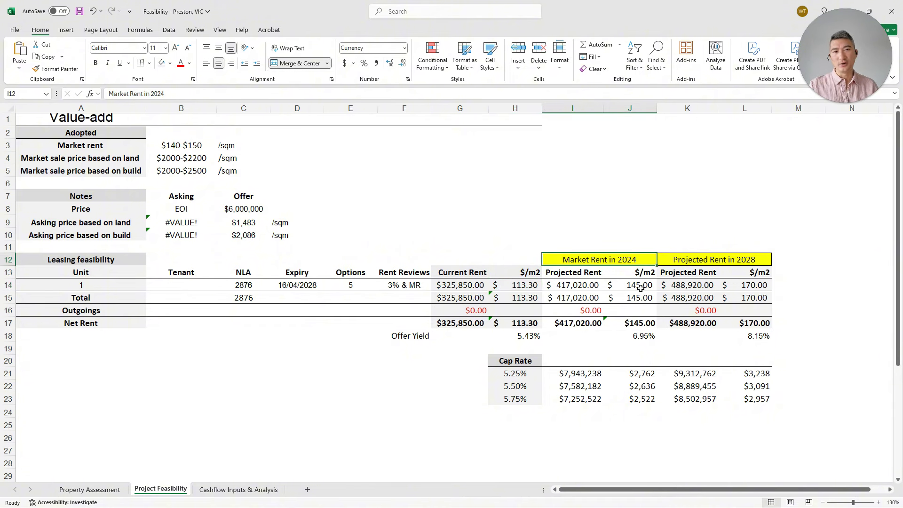
{"action": "left_click", "coordinate": [640, 288]}
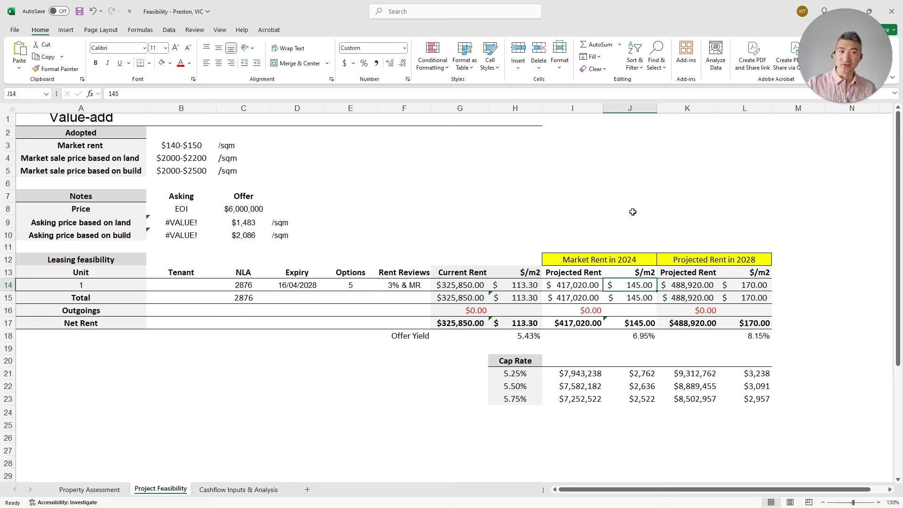
{"action": "left_click", "coordinate": [757, 287]}
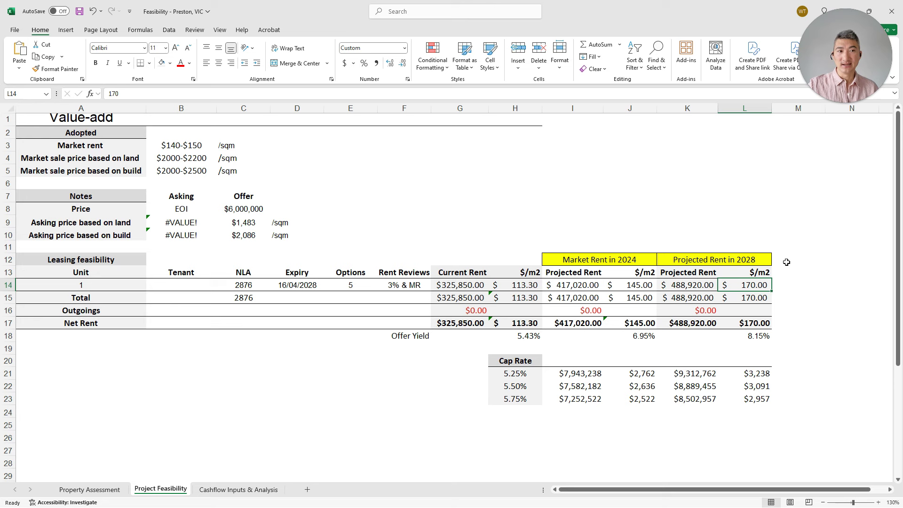
{"action": "left_click", "coordinate": [761, 262]}
{"action": "left_click", "coordinate": [287, 284]}
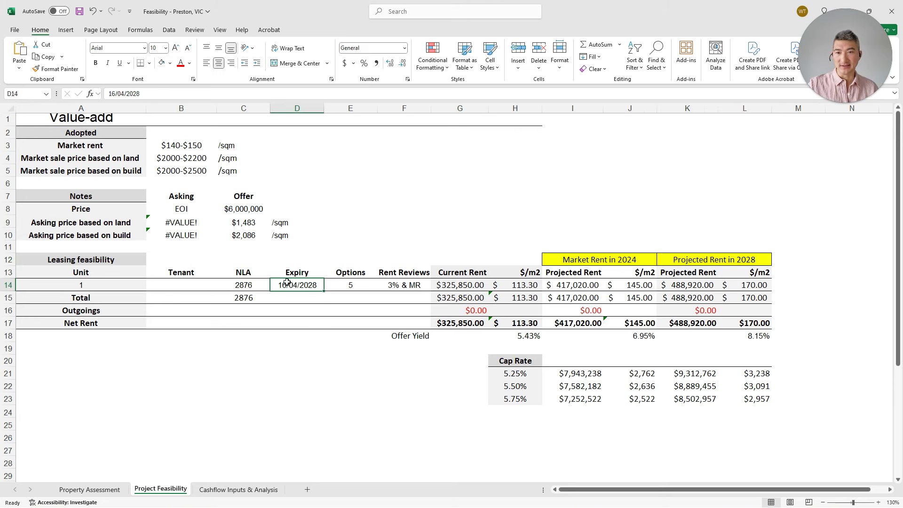
{"action": "left_click", "coordinate": [766, 285]}
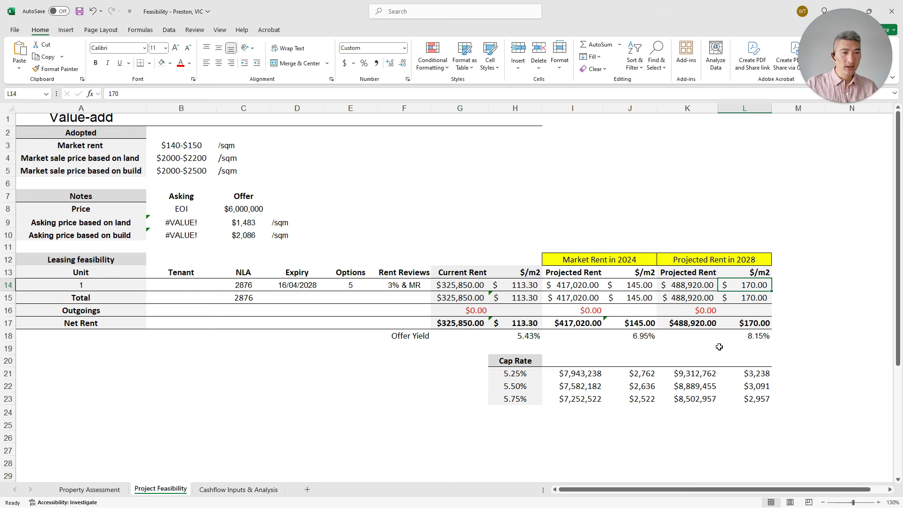
{"action": "left_click", "coordinate": [706, 324]}
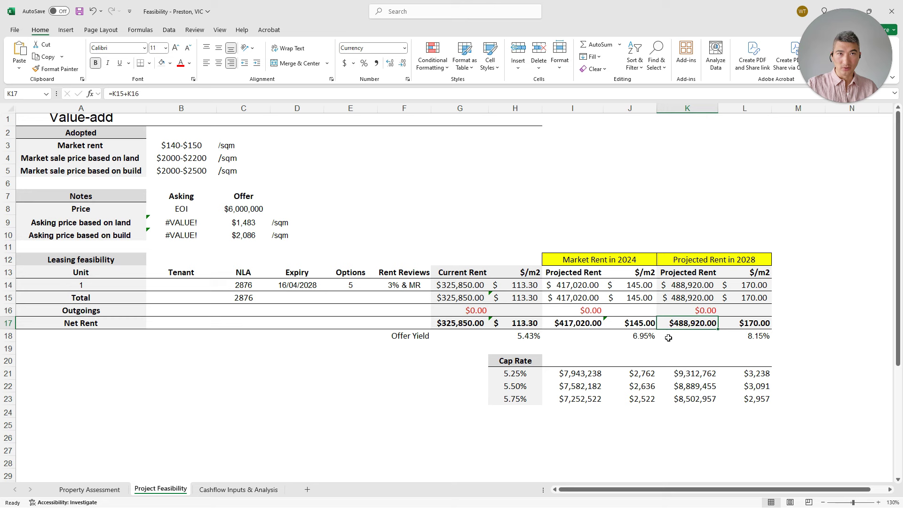
{"action": "left_click", "coordinate": [530, 392]}
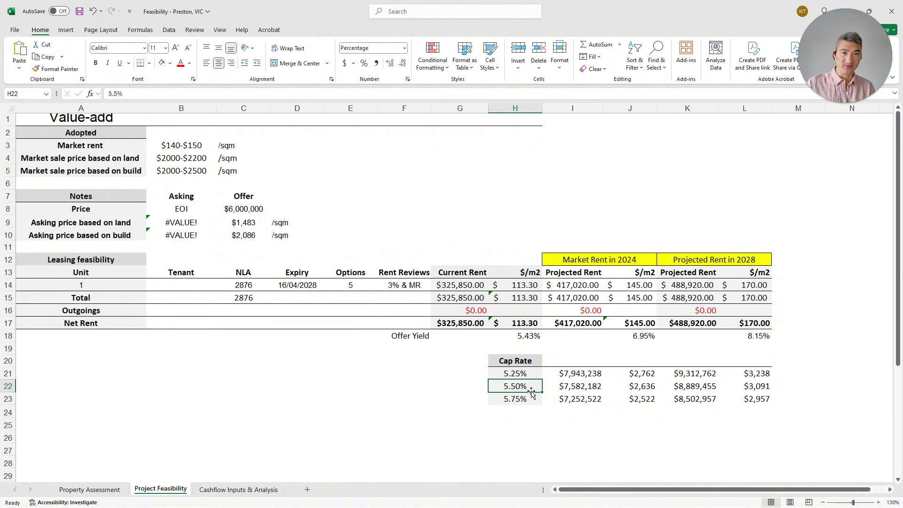
{"action": "left_click", "coordinate": [688, 388]}
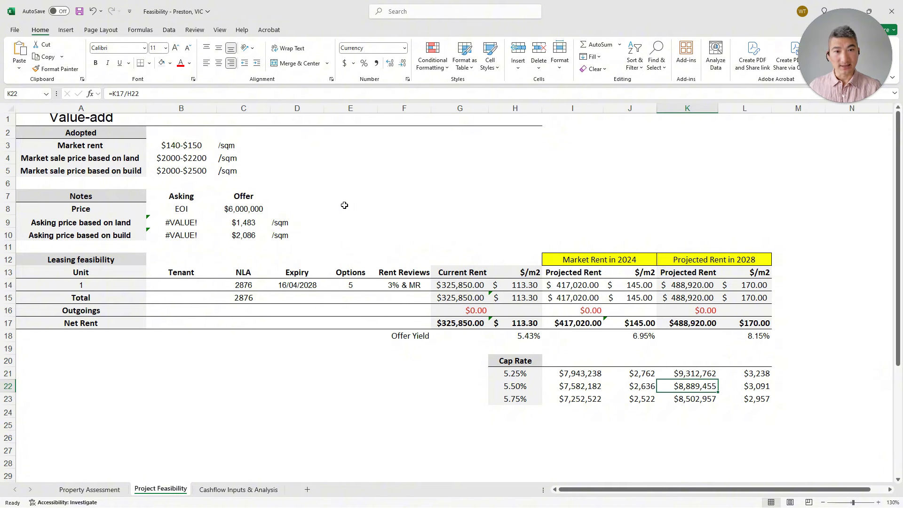
{"action": "left_click", "coordinate": [439, 284]}
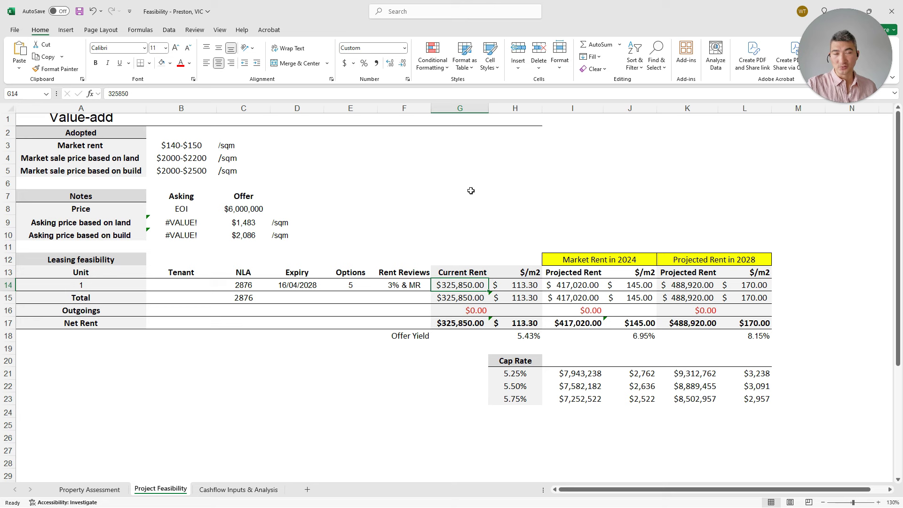